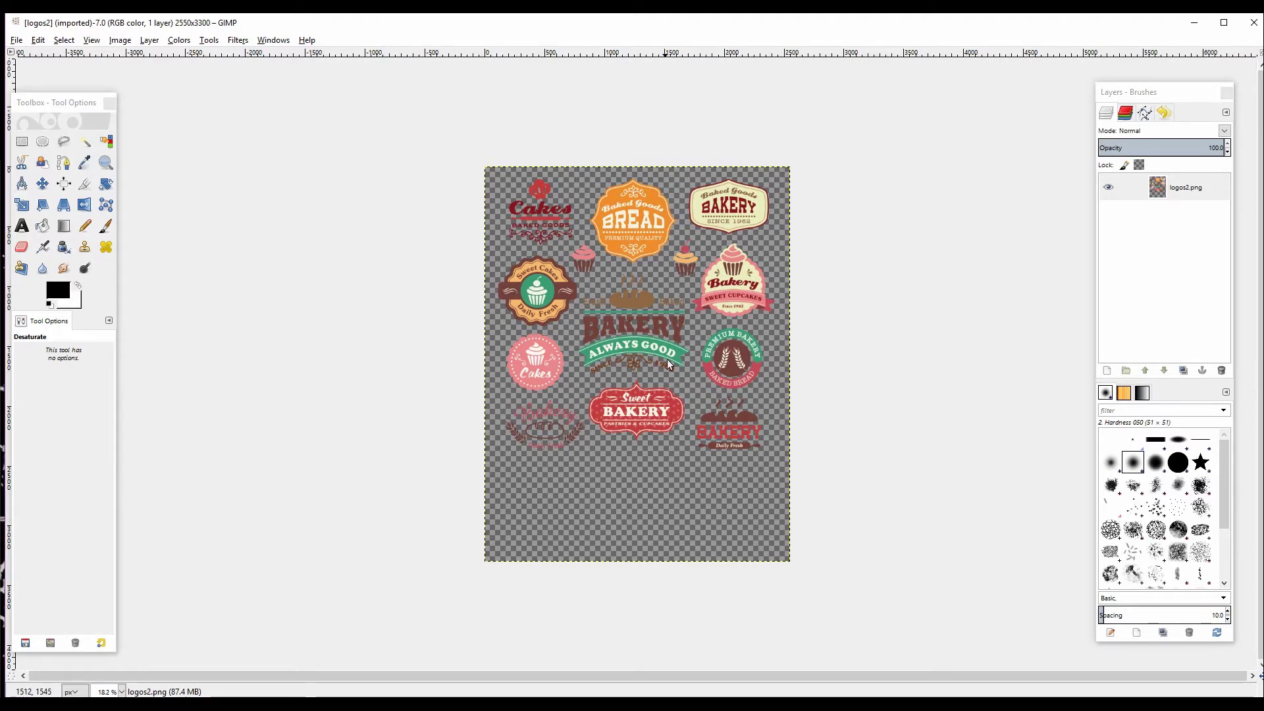
Flip the logo sheet horizontally into a left-to-right mirror image.
{"action": "left_click", "coordinate": [120, 40]}
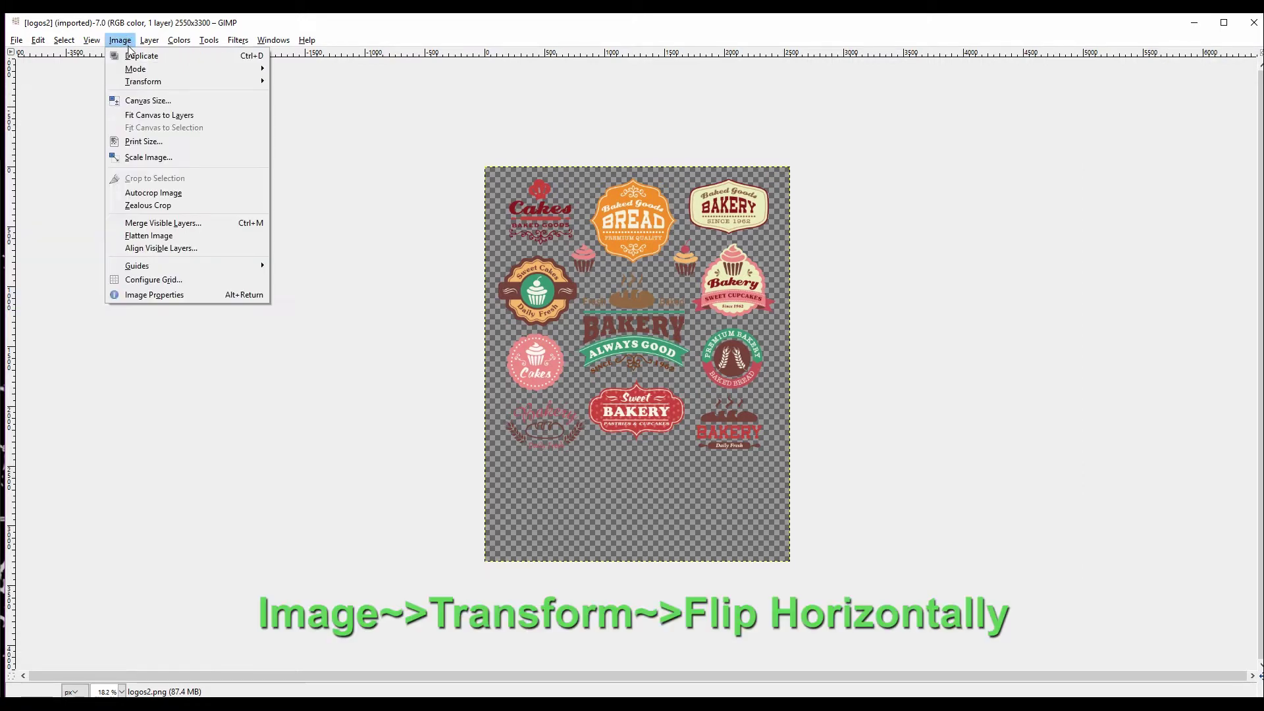
{"action": "mouse_move", "coordinate": [234, 84]}
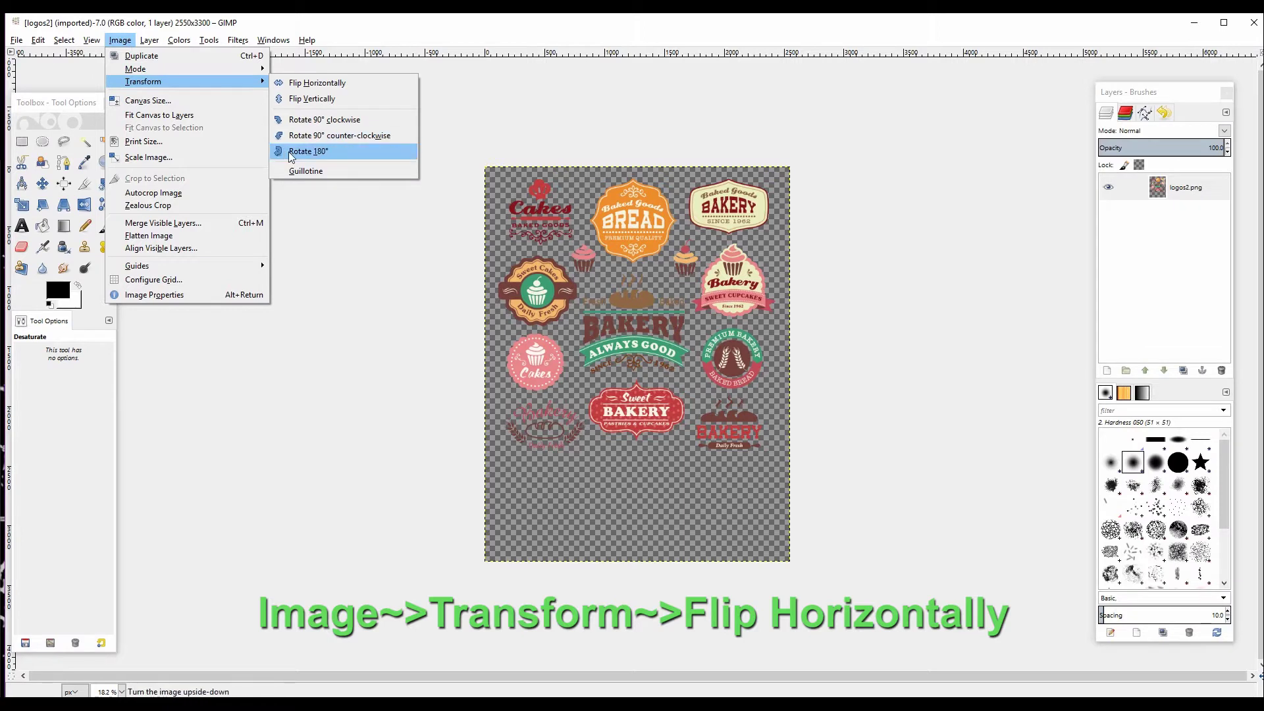
{"action": "left_click", "coordinate": [344, 84]}
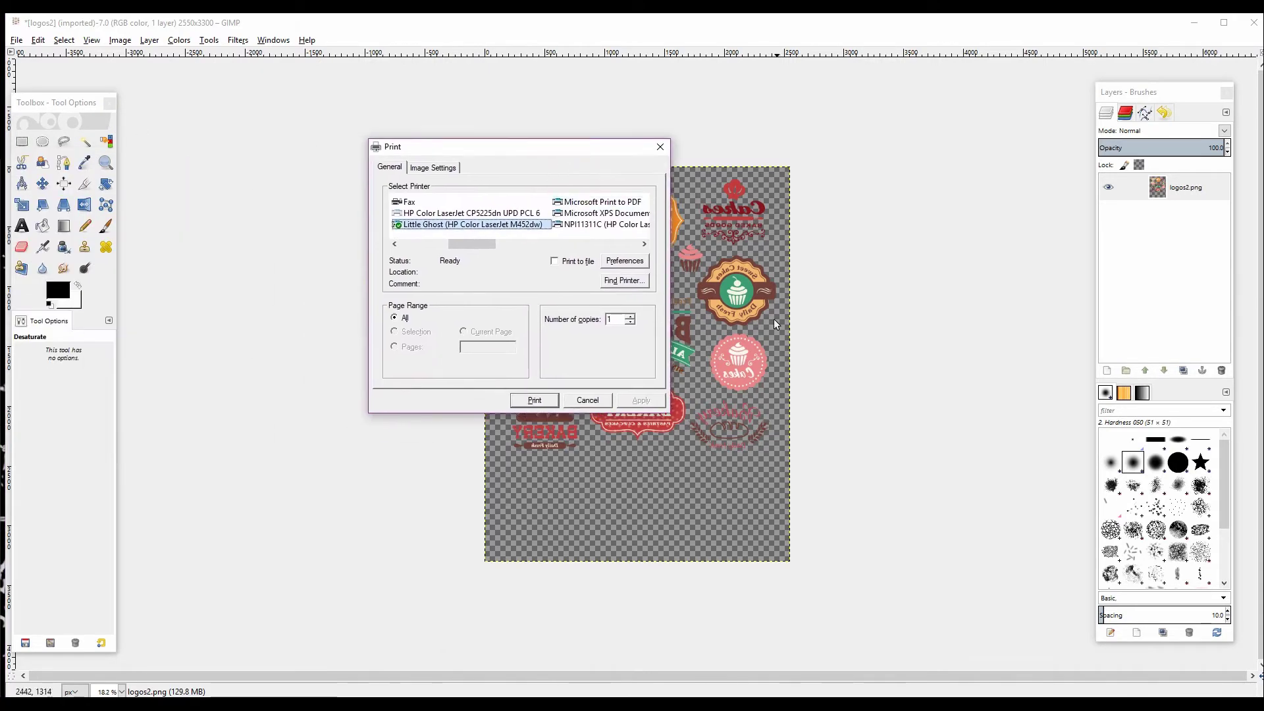
Glance at the print size settings, then bring up the selected printer's preferences.
{"action": "left_click", "coordinate": [419, 170]}
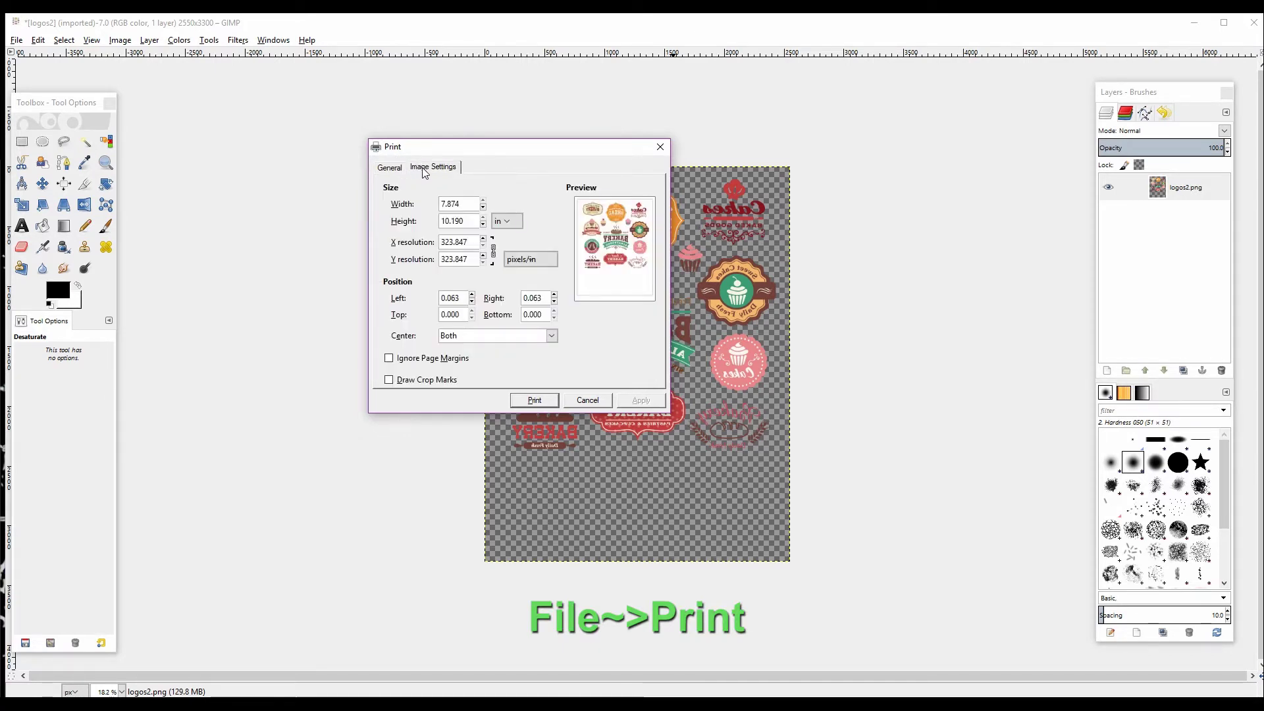
{"action": "left_click", "coordinate": [389, 167]}
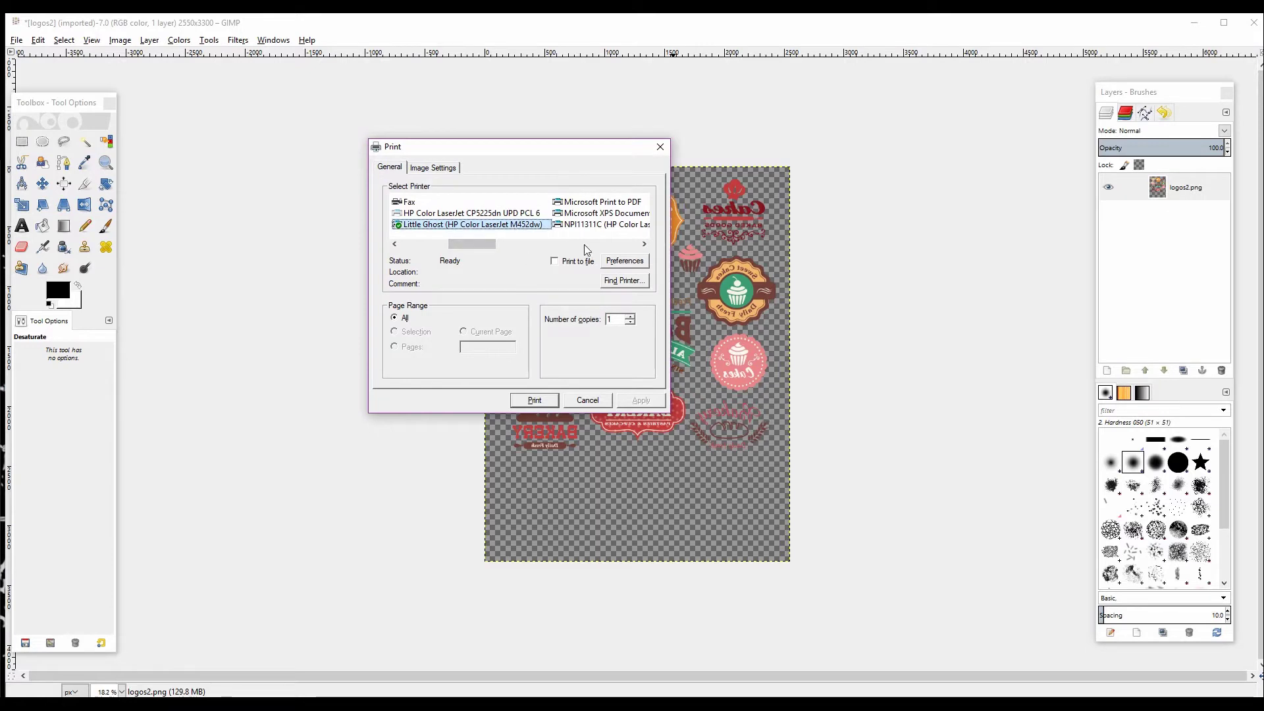
{"action": "left_click", "coordinate": [624, 260]}
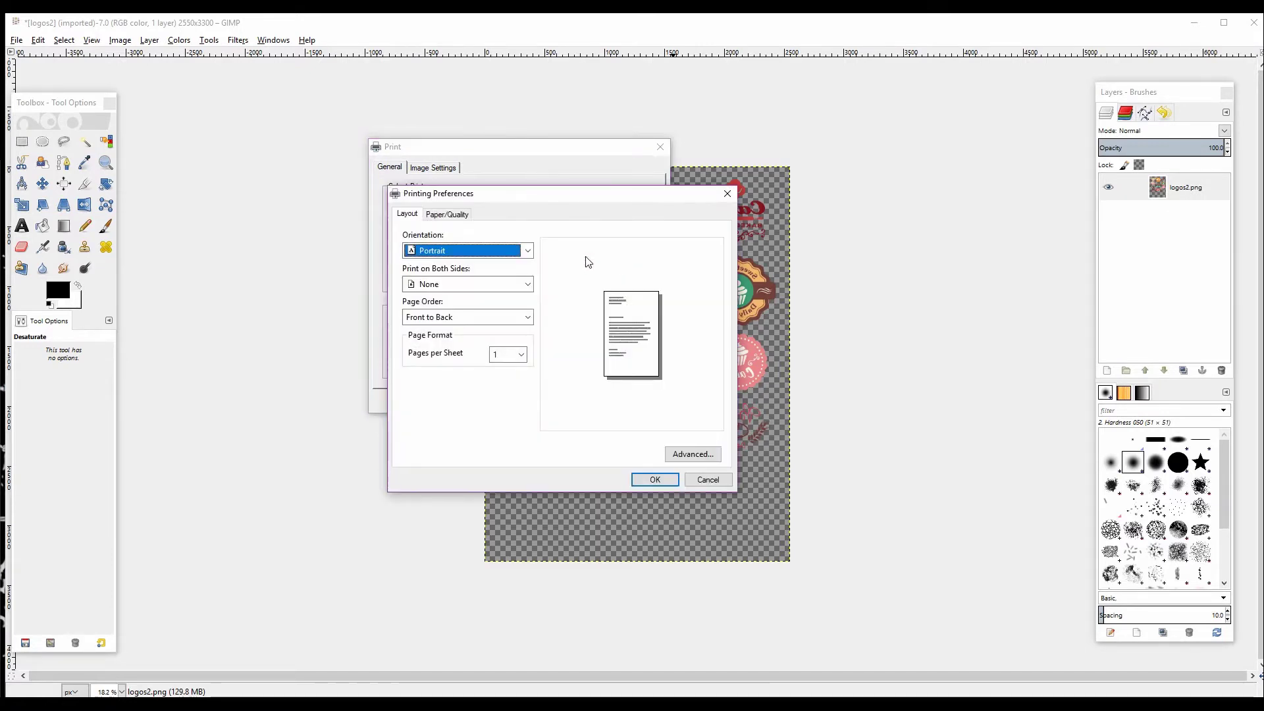
Set paper source to Tray 1 and media to Color Laser Transparency, and confirm.
{"action": "left_click", "coordinate": [447, 214]}
{"action": "left_click", "coordinate": [524, 262]}
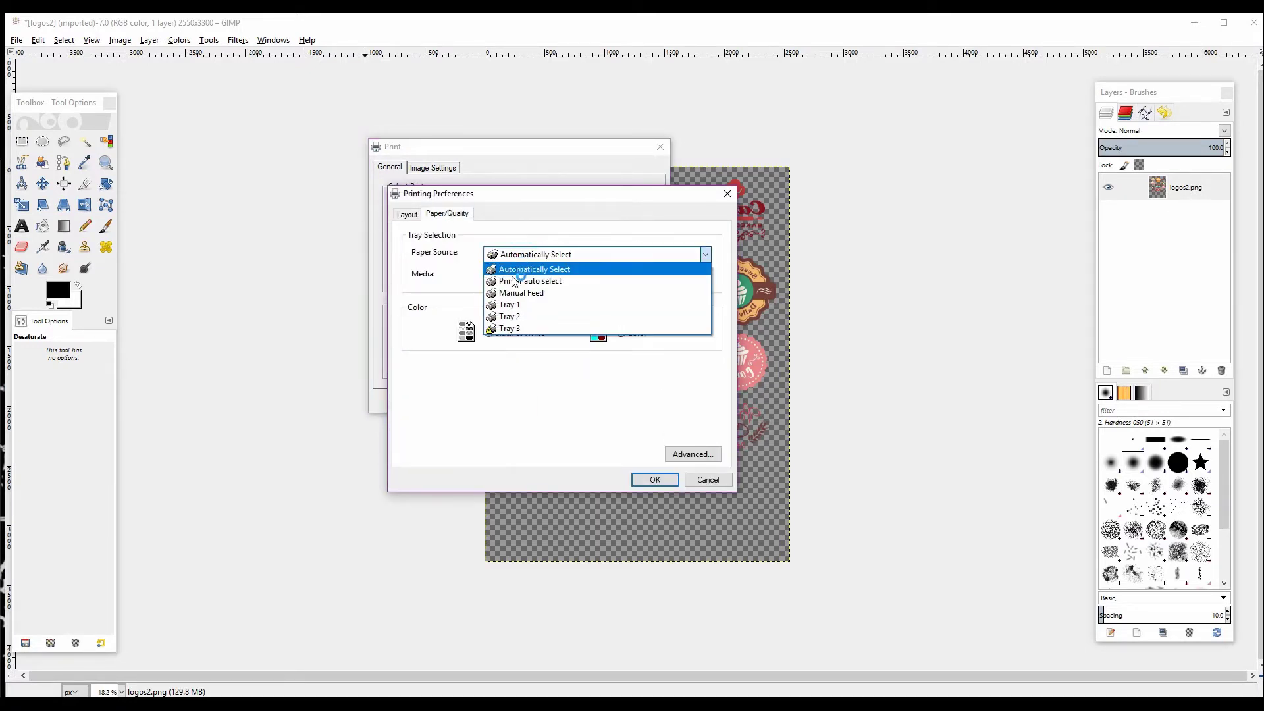
{"action": "left_click", "coordinate": [520, 302]}
{"action": "left_click", "coordinate": [522, 274]}
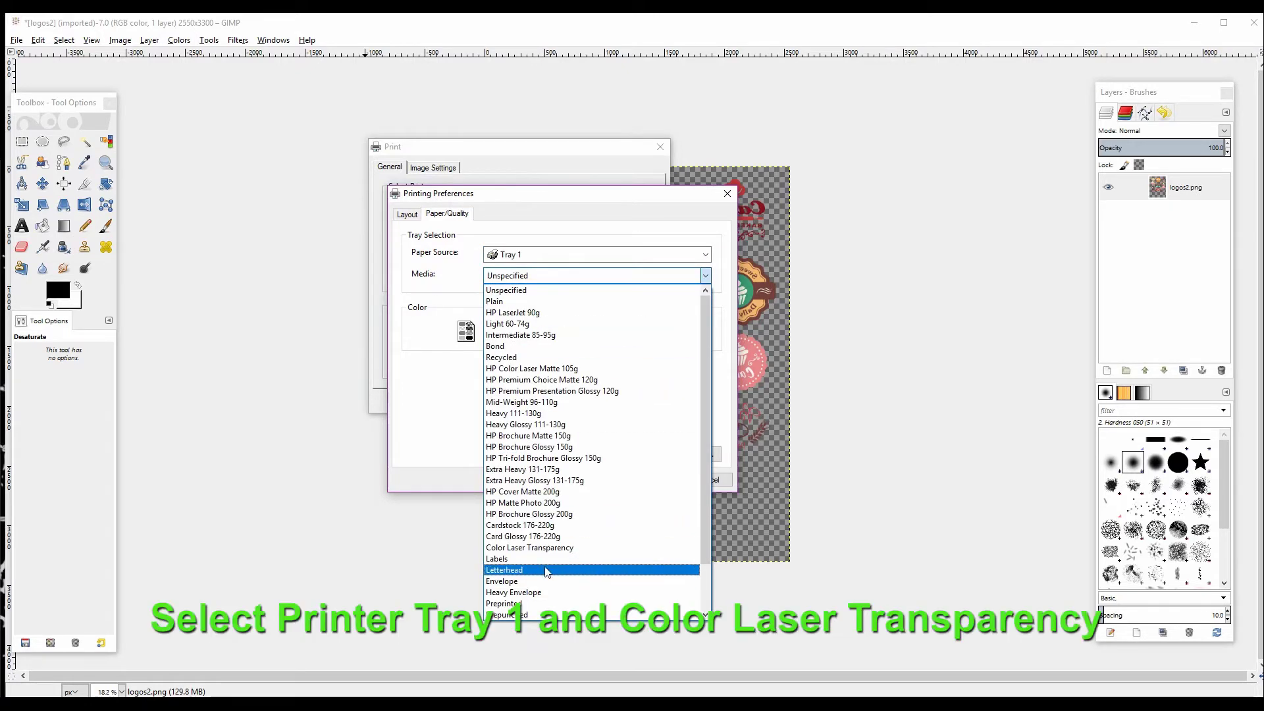
{"action": "left_click", "coordinate": [530, 548]}
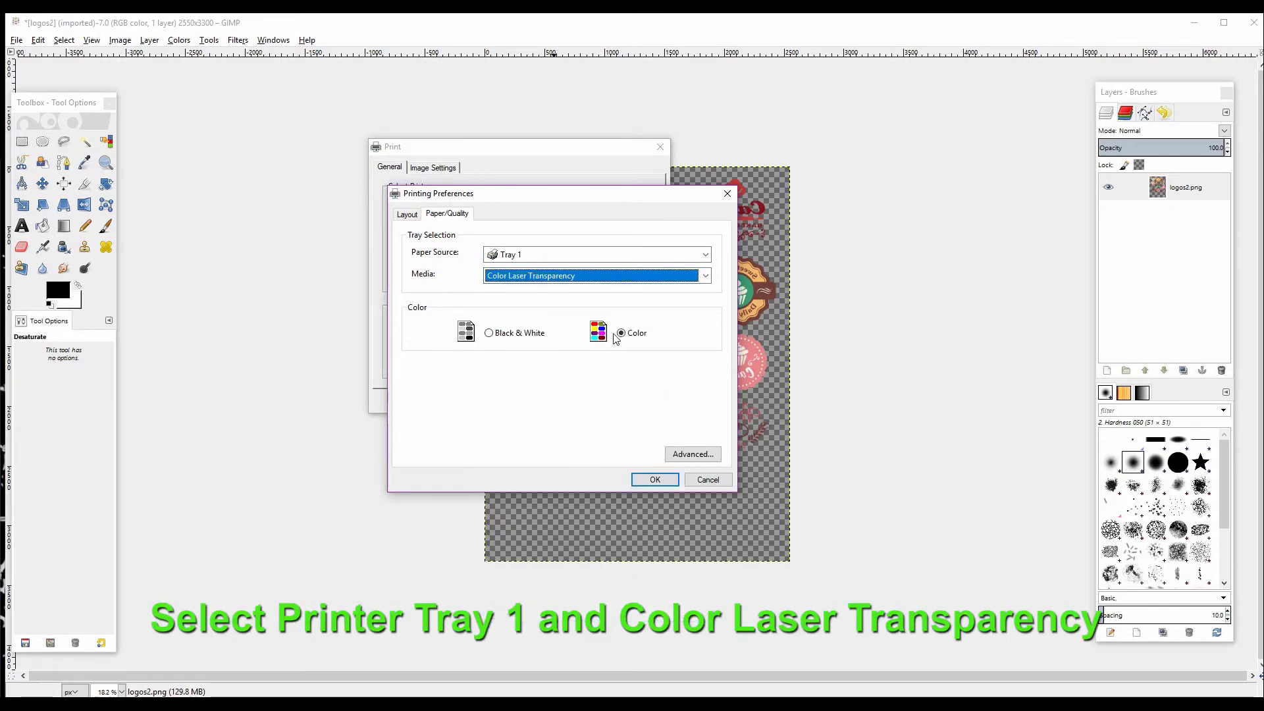
{"action": "left_click", "coordinate": [406, 215]}
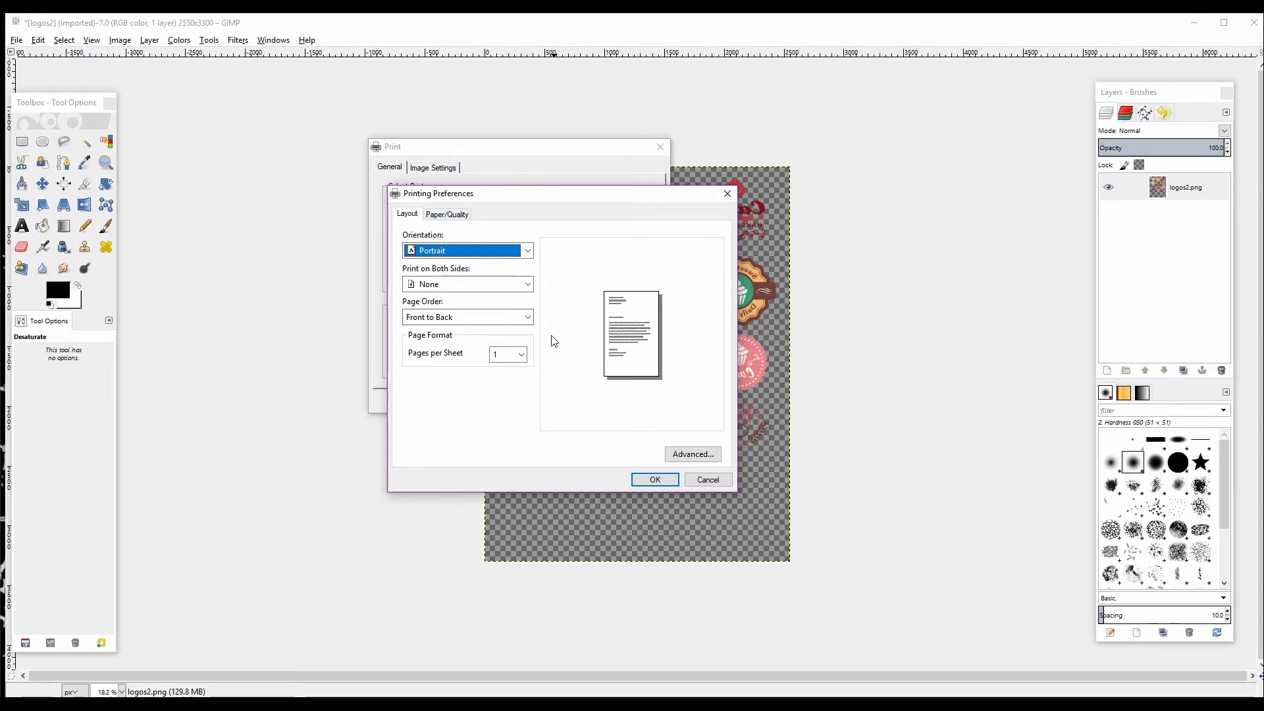
{"action": "key", "text": "Return"}
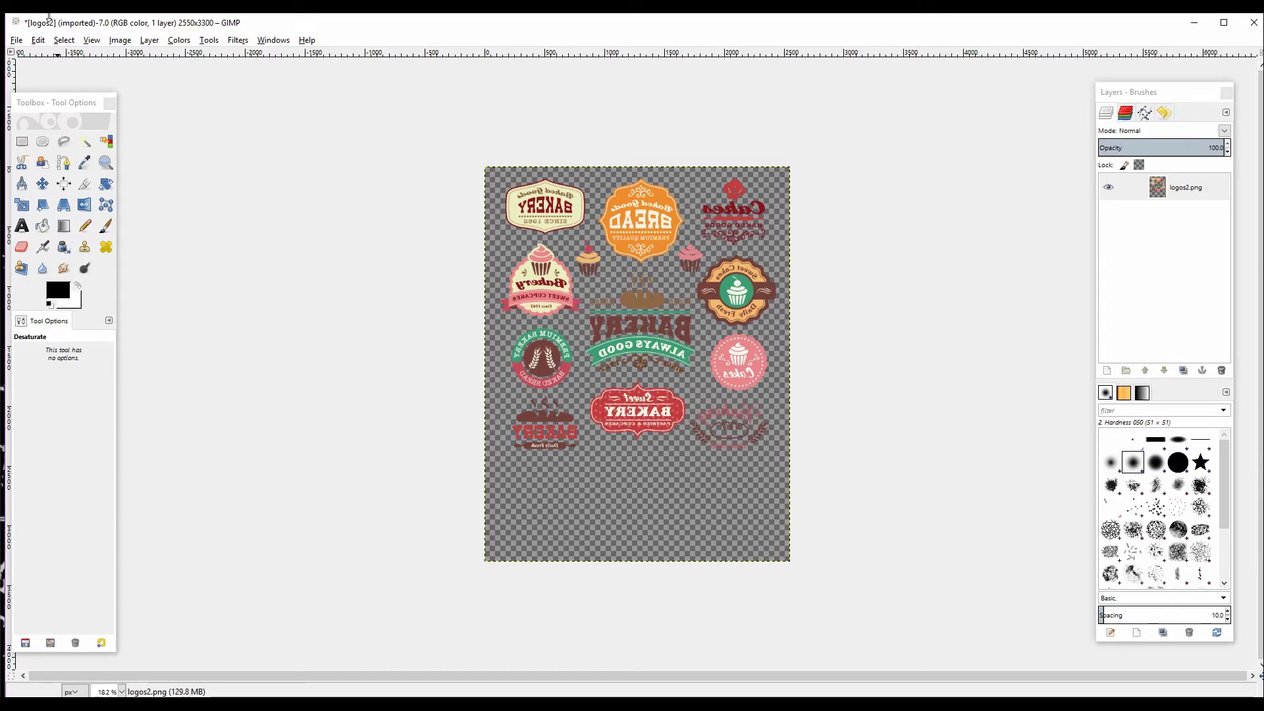
Desaturate the mirrored logo sheet to grayscale using the Average method.
{"action": "key", "text": "Tab"}
{"action": "left_click", "coordinate": [129, 41]}
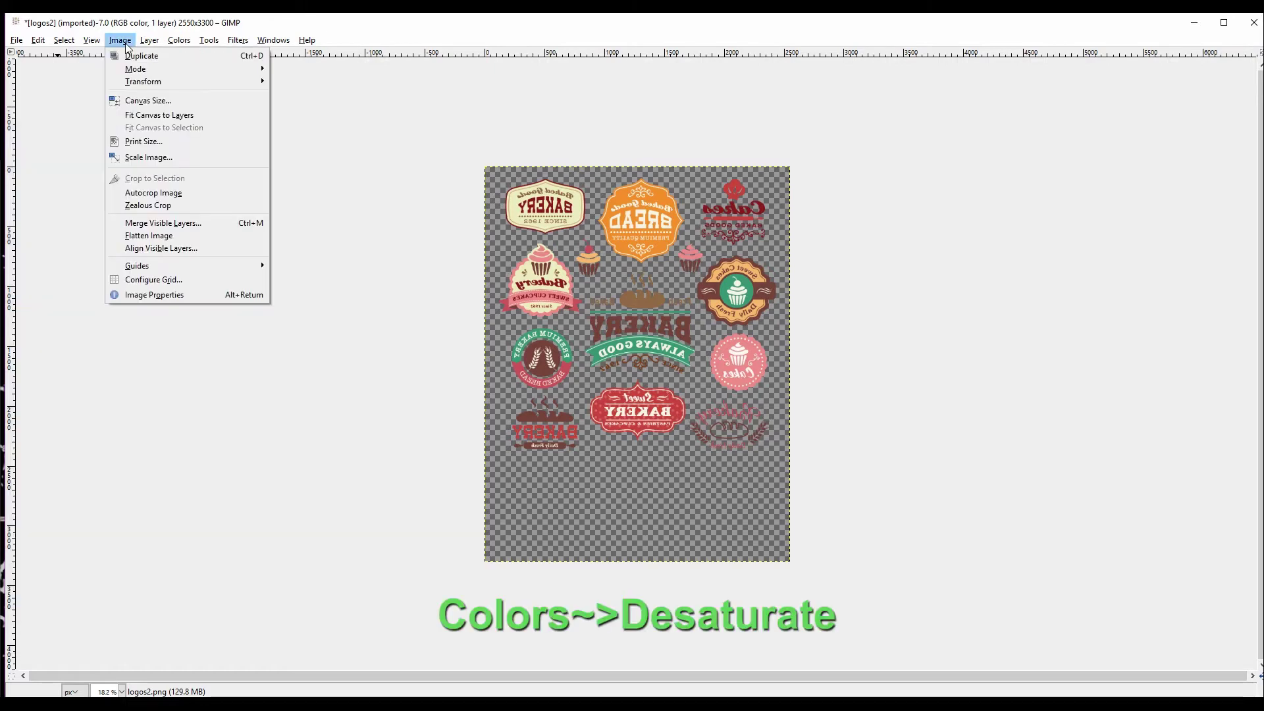
{"action": "key", "text": "Escape"}
{"action": "key", "text": "Tab"}
{"action": "left_click", "coordinate": [181, 41]}
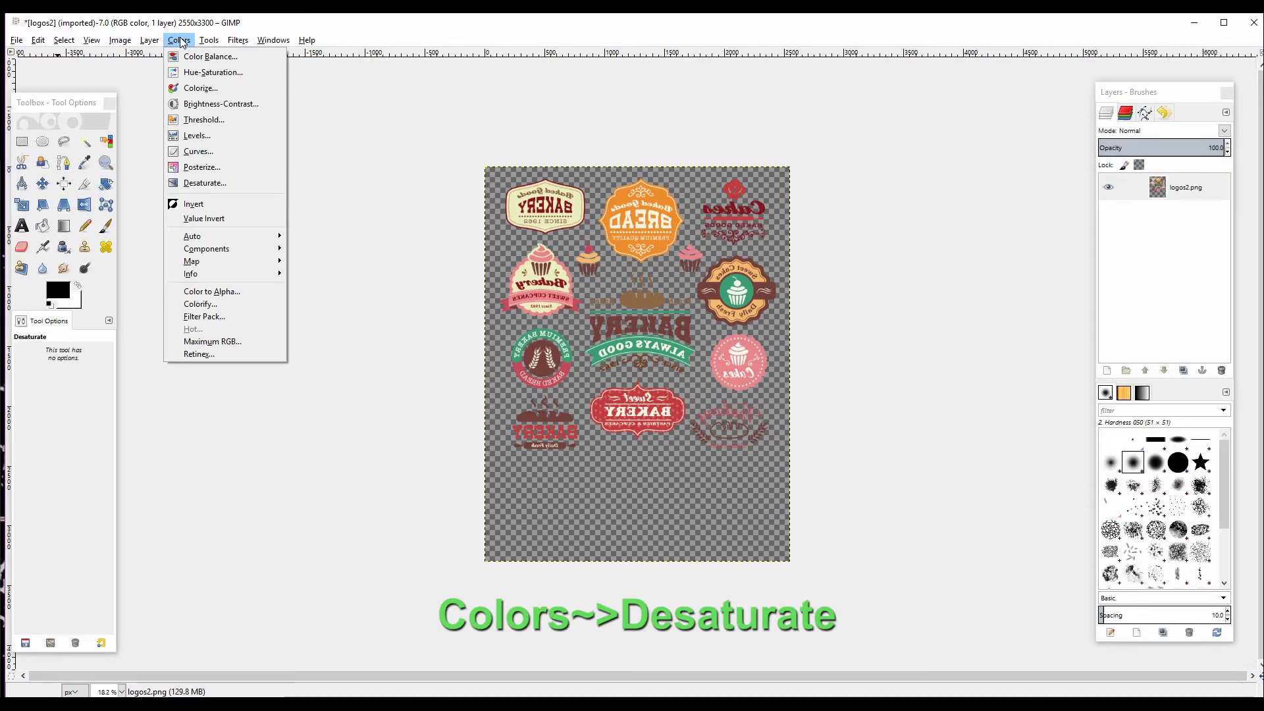
{"action": "left_click", "coordinate": [211, 179]}
{"action": "key", "text": "Tab"}
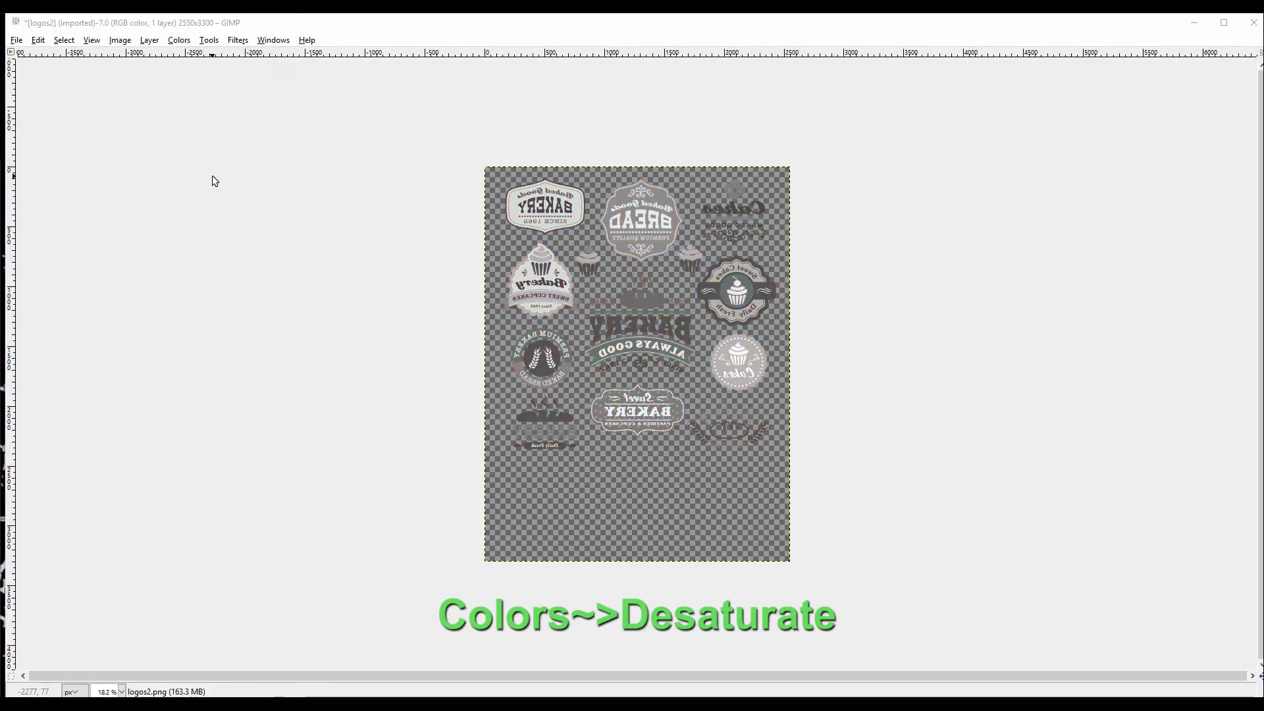
{"action": "left_click_drag", "start_coordinate": [657, 190], "coordinate": [229, 191]}
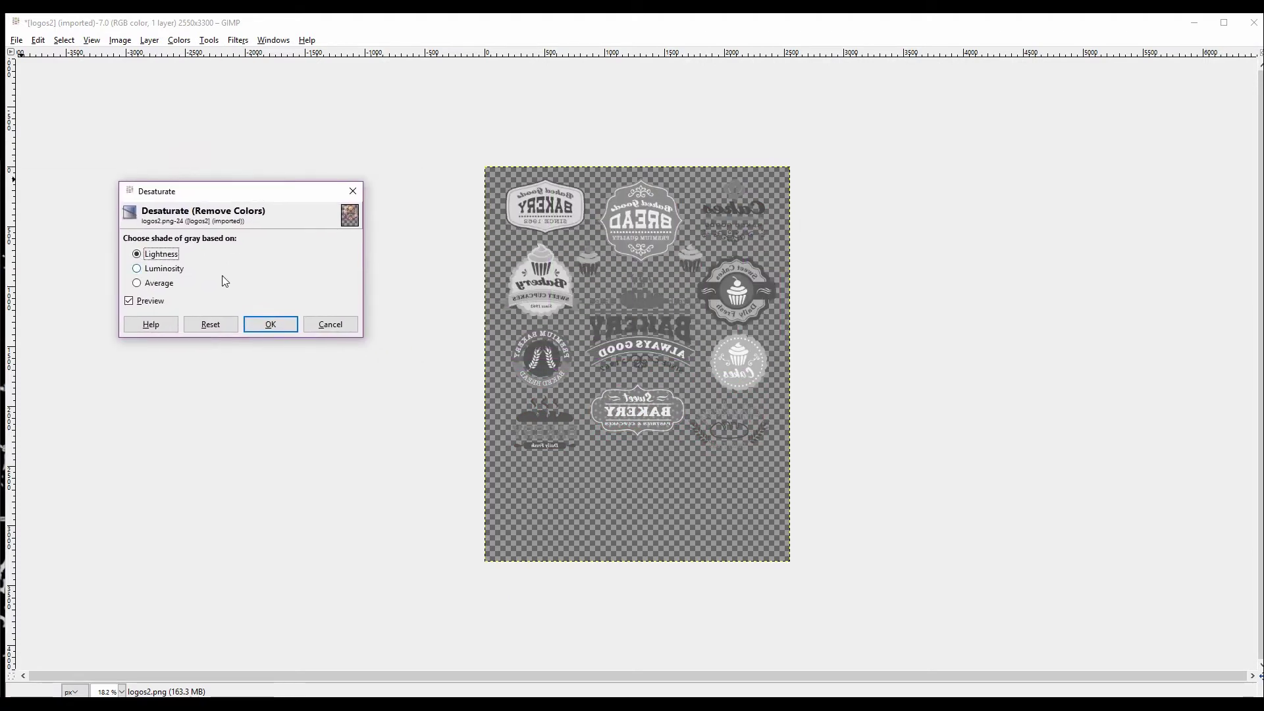
{"action": "left_click", "coordinate": [141, 284]}
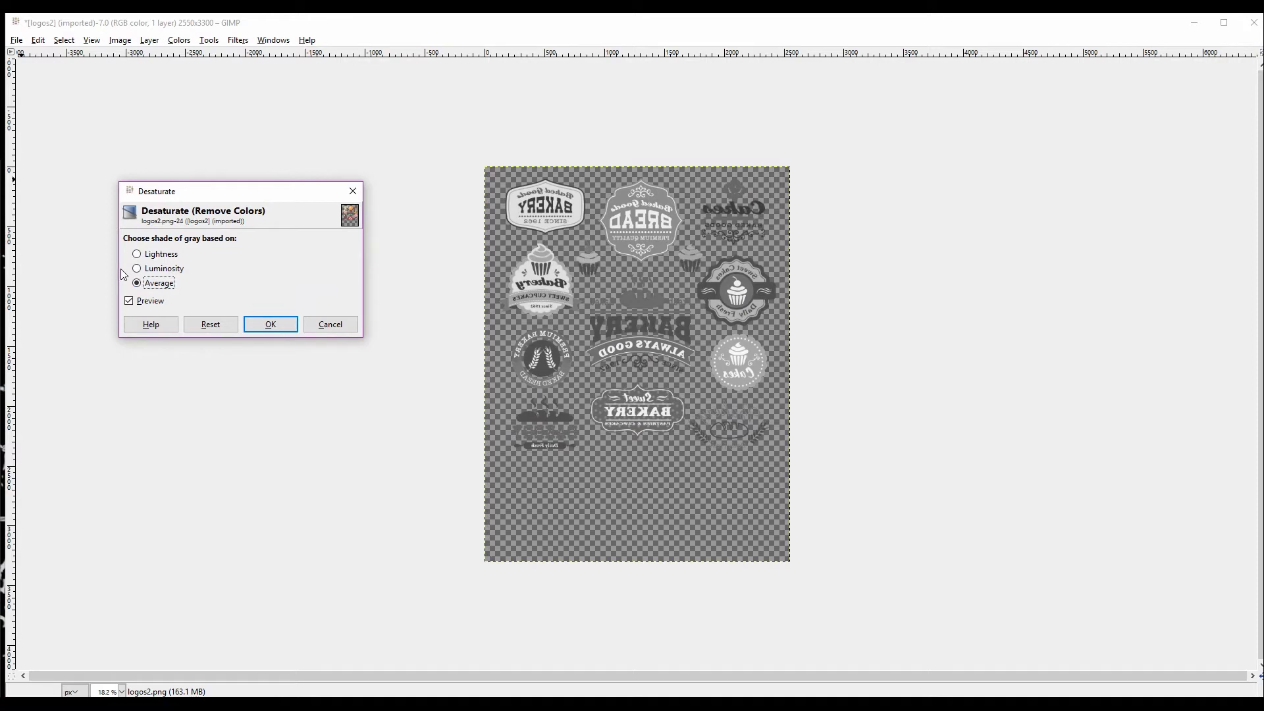
{"action": "left_click", "coordinate": [264, 330]}
{"action": "left_click", "coordinate": [254, 331]}
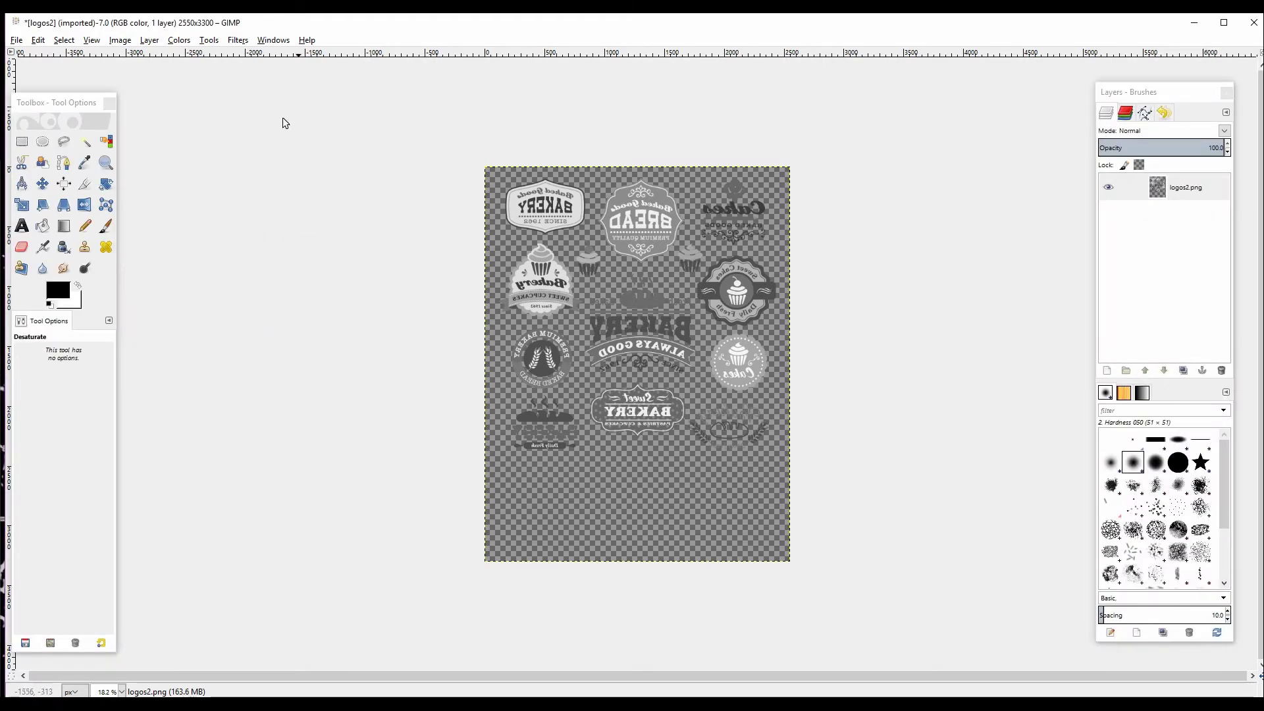
Invert the grayscale sheet's tones, then start printing with Ctrl+P and move the dialog aside.
{"action": "left_click", "coordinate": [120, 41]}
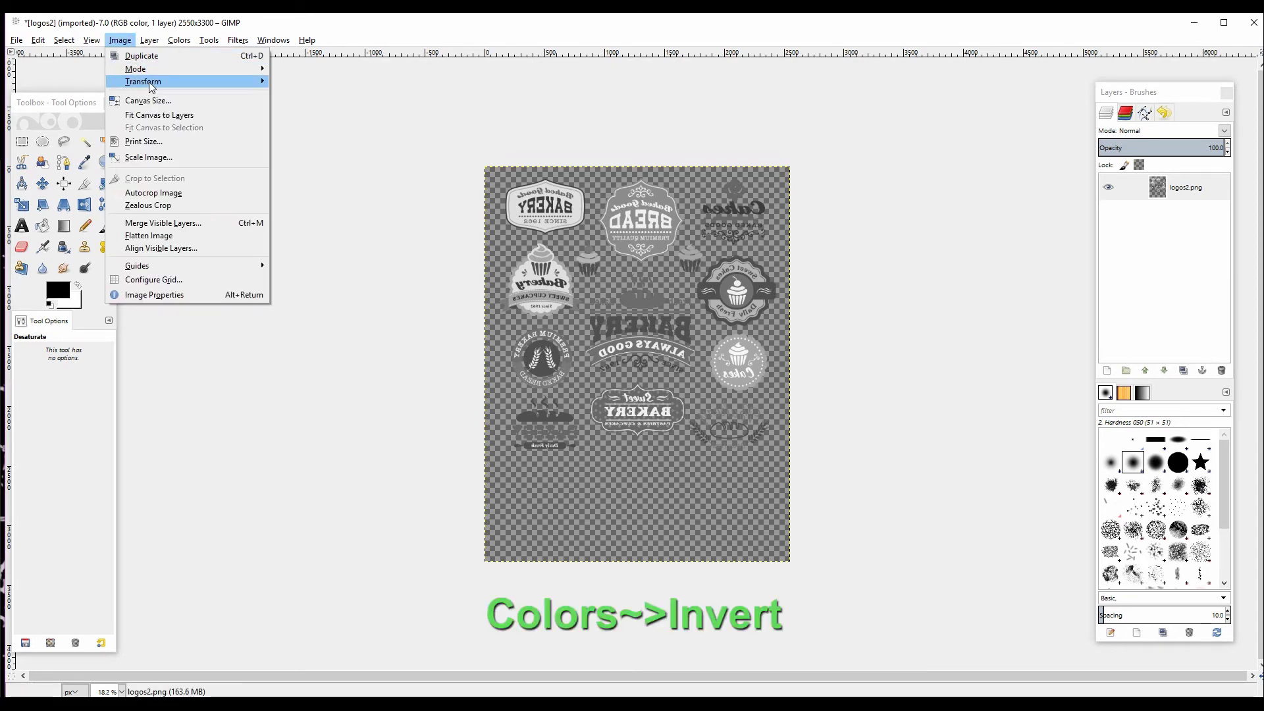
{"action": "mouse_move", "coordinate": [178, 40]}
{"action": "left_click", "coordinate": [217, 205]}
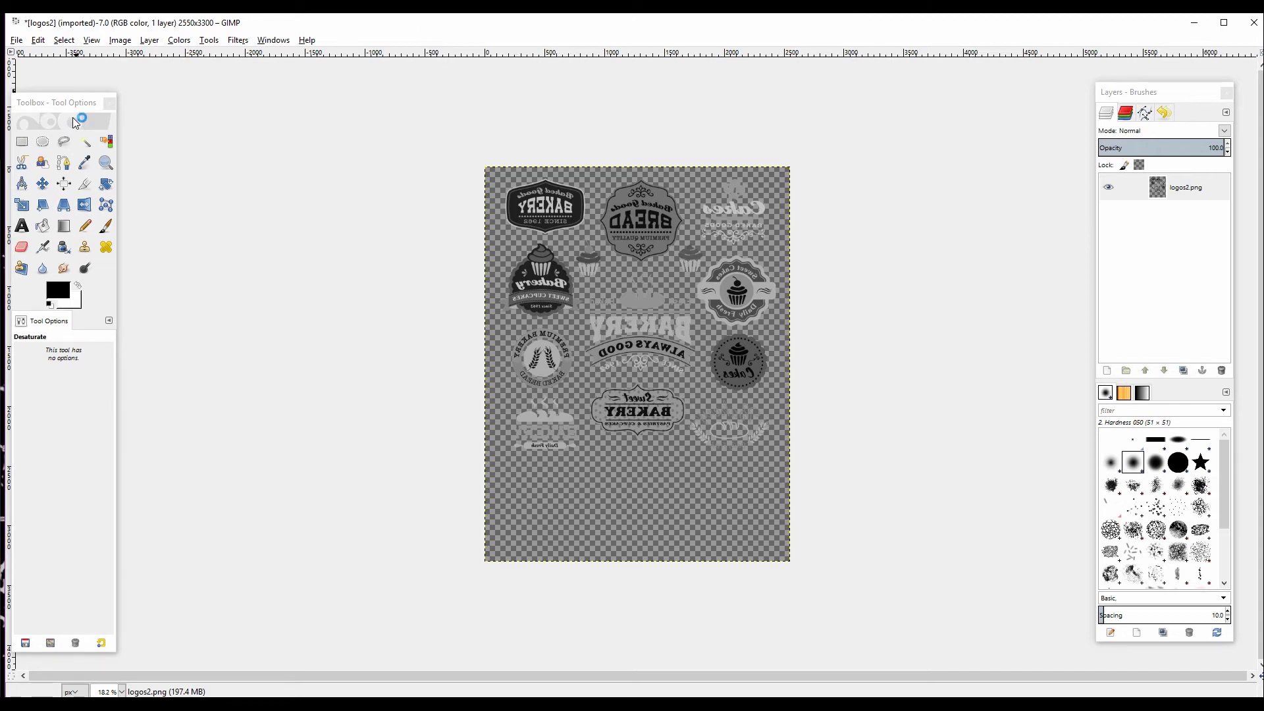
{"action": "key", "text": "ctrl+p"}
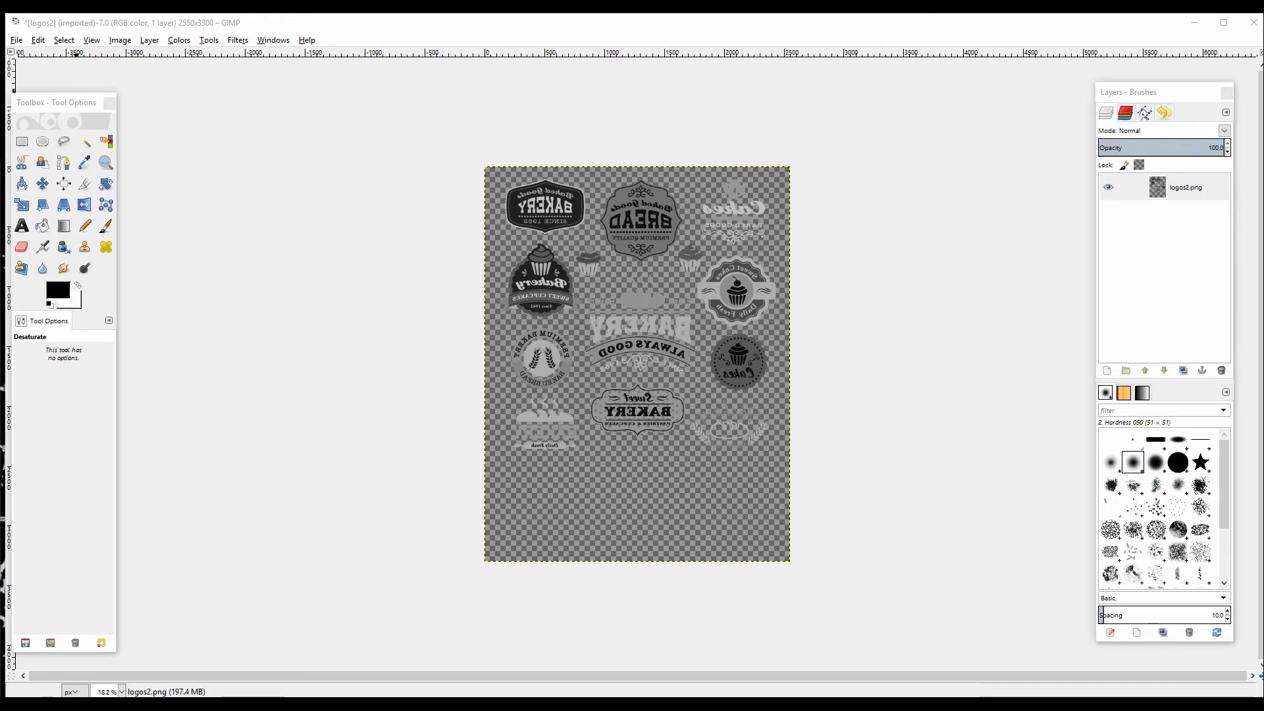
{"action": "left_click_drag", "start_coordinate": [563, 122], "coordinate": [686, 138]}
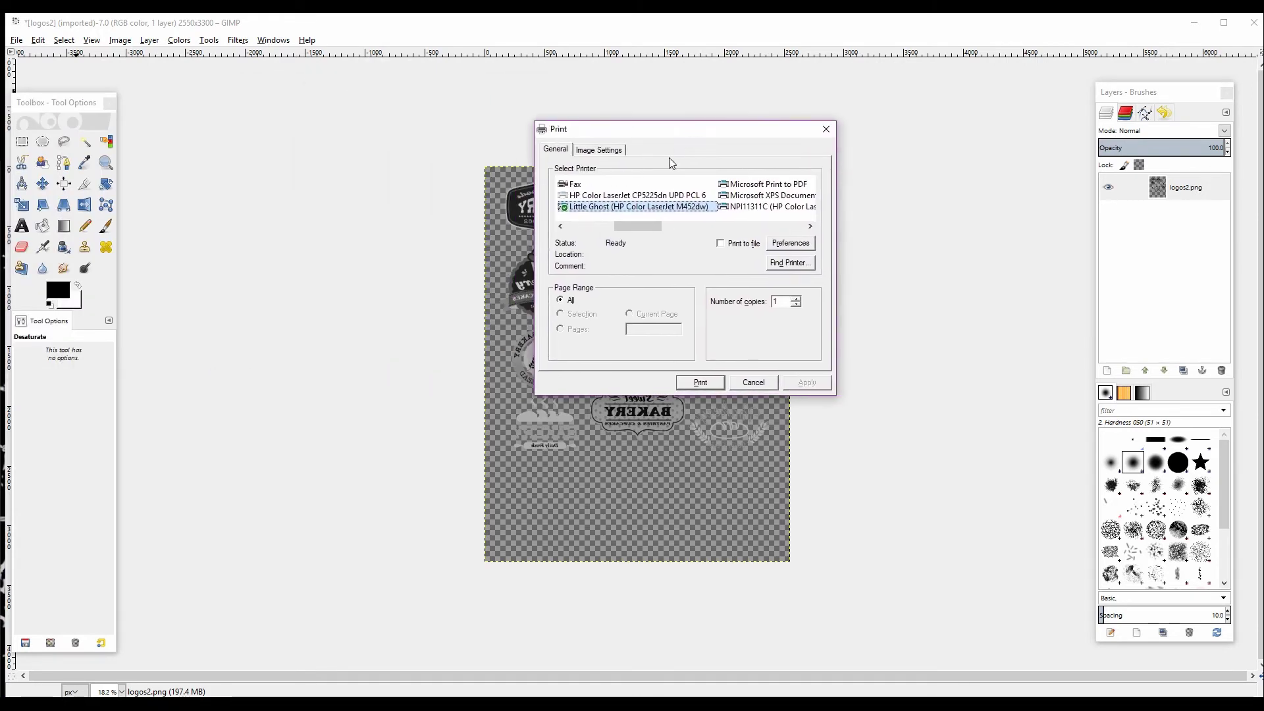
Check the Image Settings: 7.874 × 10.190 in at 323.847 pixels/in.
{"action": "left_click", "coordinate": [613, 153]}
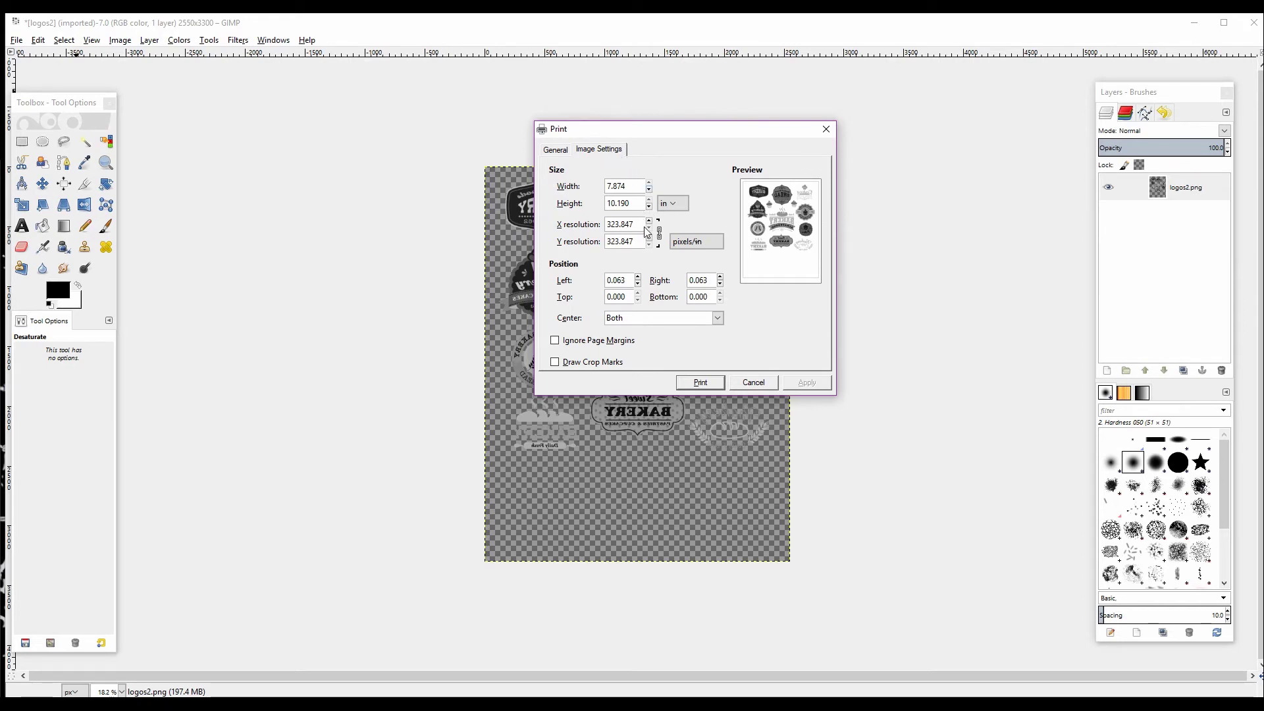
{"action": "key", "text": "Tab"}
{"action": "key", "text": "Tab"}
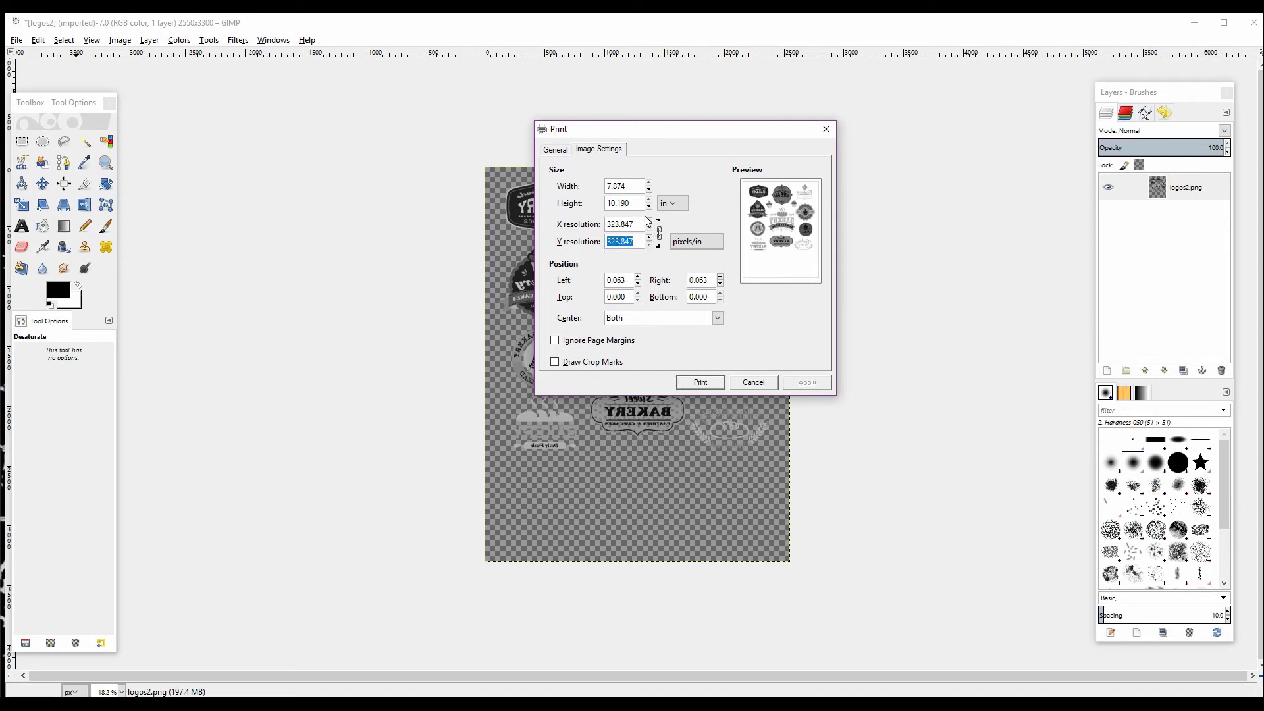